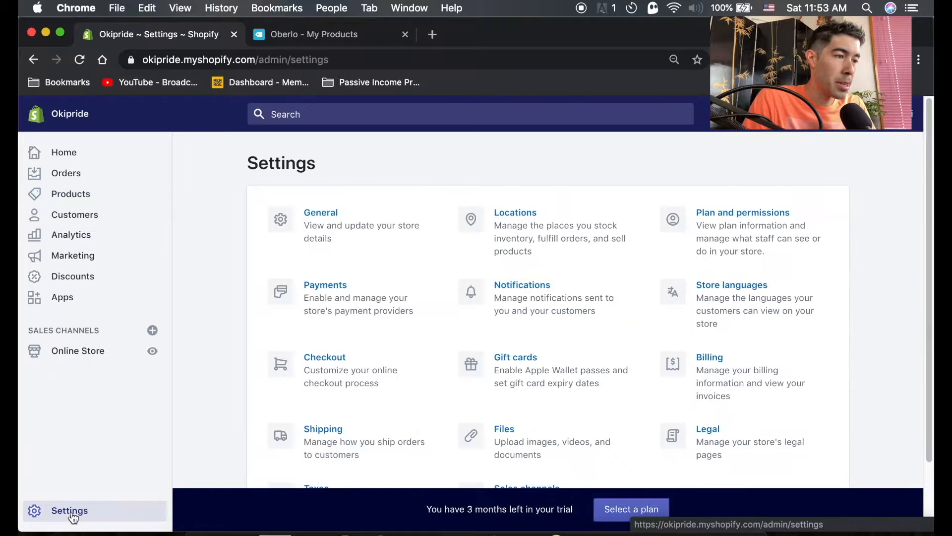
Open the general shipping rates profile for management from the store's shipping settings
{"action": "left_click", "coordinate": [323, 435]}
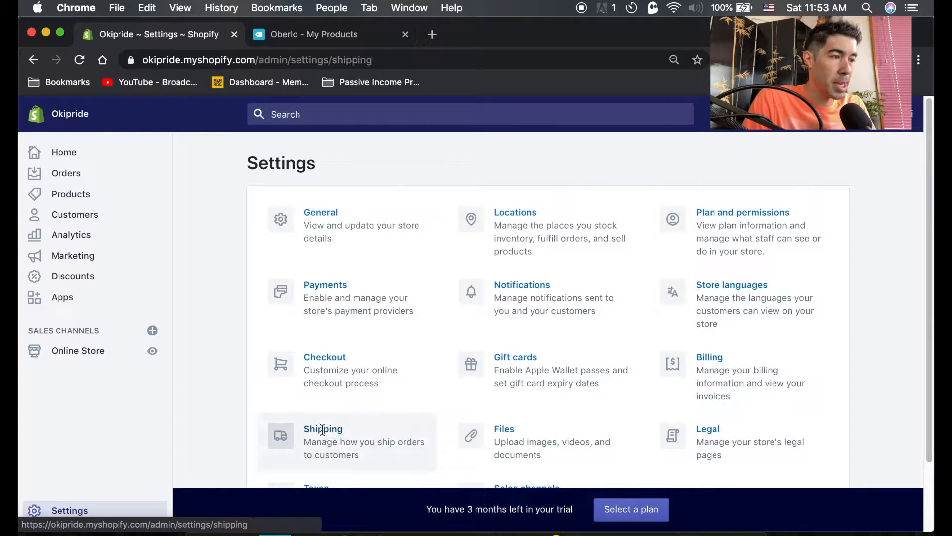
{"action": "scroll", "coordinate": [420, 331], "scroll_direction": "down", "scroll_amount": 1}
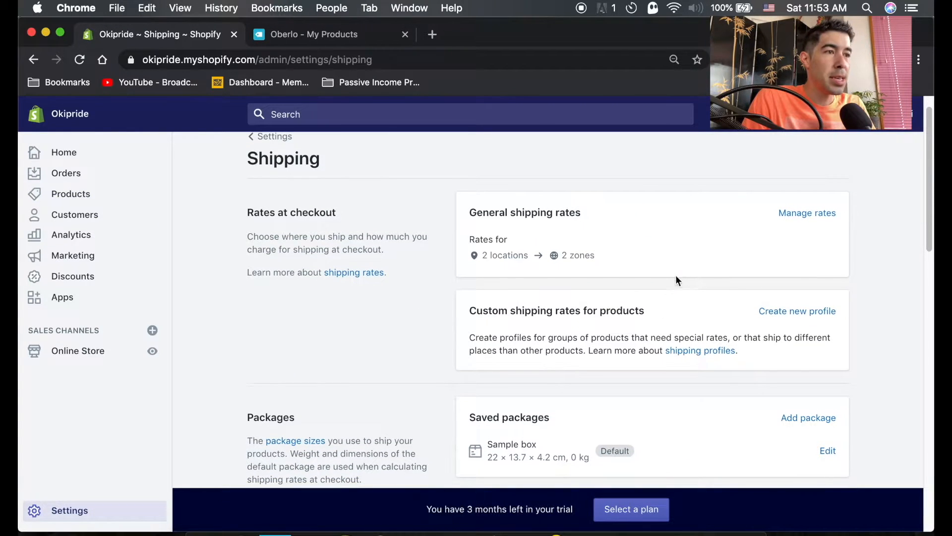
{"action": "scroll", "coordinate": [473, 365], "scroll_direction": "down", "scroll_amount": 10}
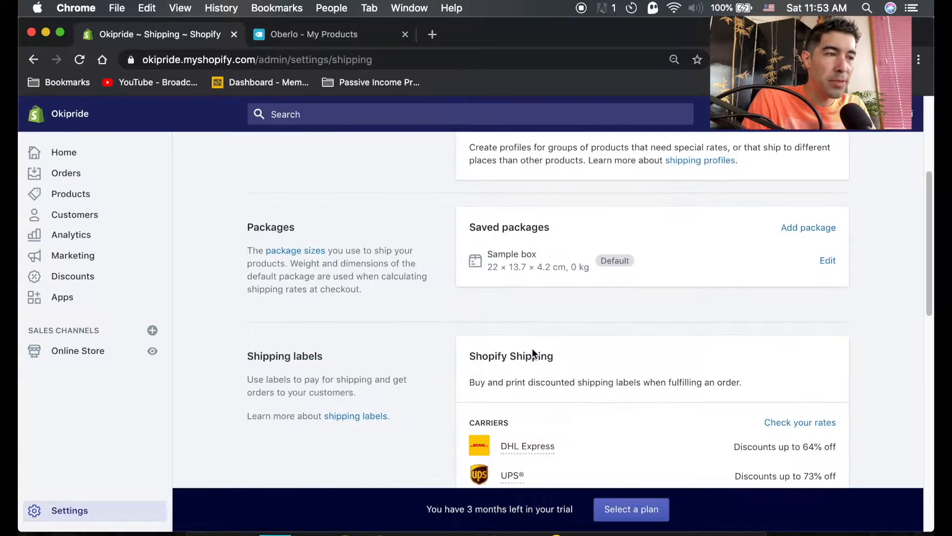
{"action": "scroll", "coordinate": [588, 356], "scroll_direction": "up", "scroll_amount": 10}
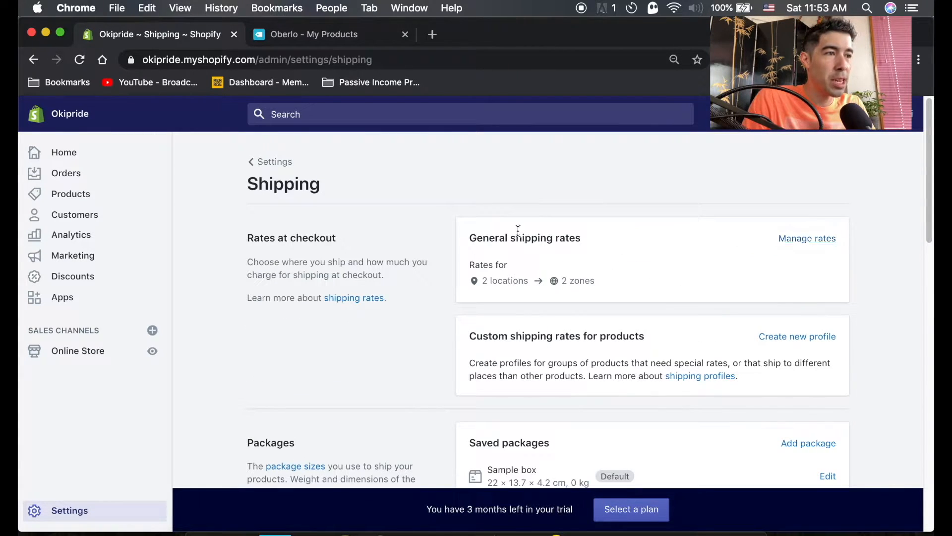
{"action": "left_click", "coordinate": [810, 241]}
Examine the general profile's products, shipping origin, shipping zones and their existing rates
{"action": "scroll", "coordinate": [438, 260], "scroll_direction": "down", "scroll_amount": 6}
{"action": "scroll", "coordinate": [443, 258], "scroll_direction": "down", "scroll_amount": 3}
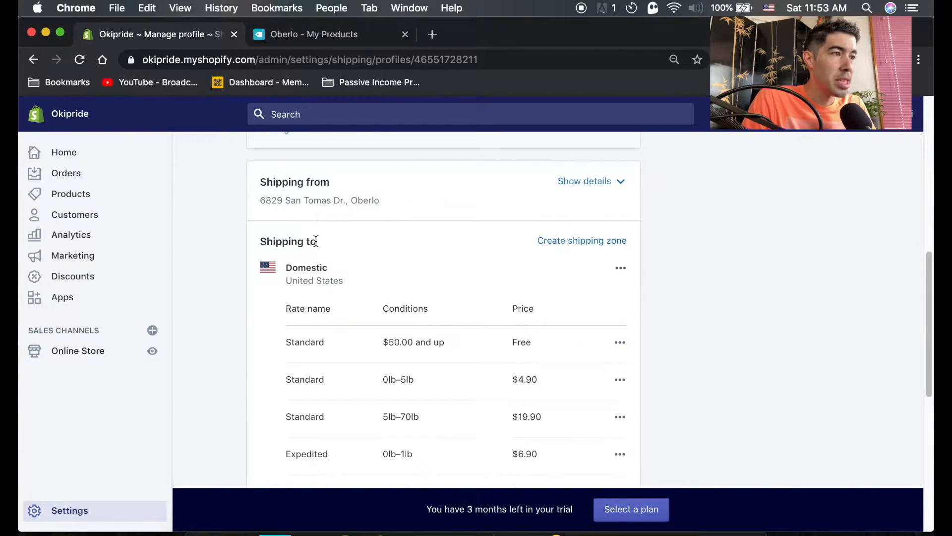
{"action": "scroll", "coordinate": [449, 231], "scroll_direction": "down", "scroll_amount": 3}
{"action": "scroll", "coordinate": [448, 229], "scroll_direction": "down", "scroll_amount": 3}
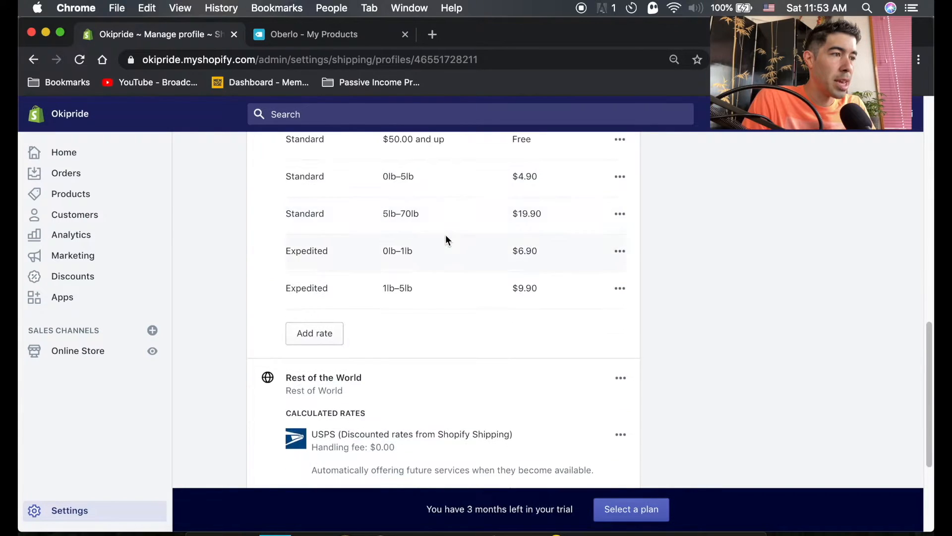
{"action": "scroll", "coordinate": [446, 238], "scroll_direction": "up", "scroll_amount": 6}
{"action": "scroll", "coordinate": [496, 250], "scroll_direction": "up", "scroll_amount": 8}
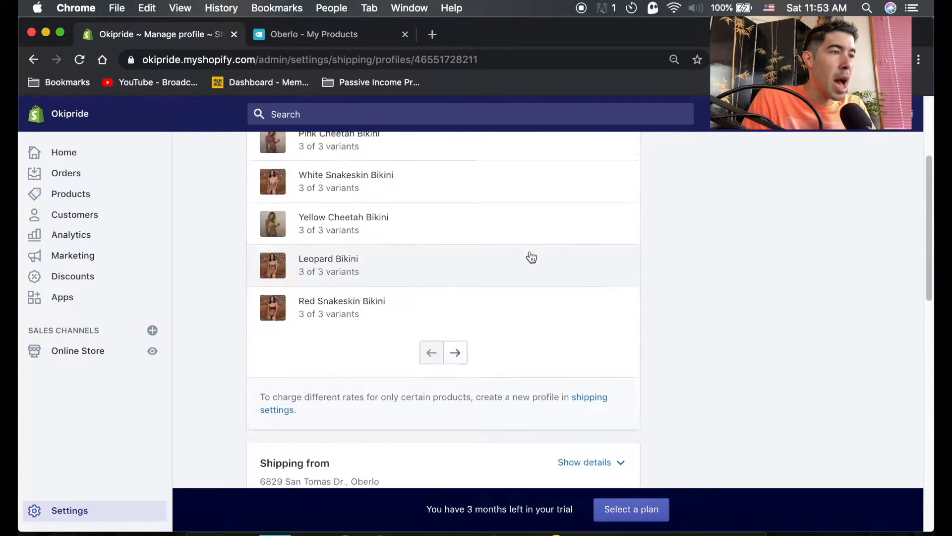
{"action": "scroll", "coordinate": [531, 252], "scroll_direction": "down", "scroll_amount": 6}
{"action": "scroll", "coordinate": [530, 255], "scroll_direction": "down", "scroll_amount": 2}
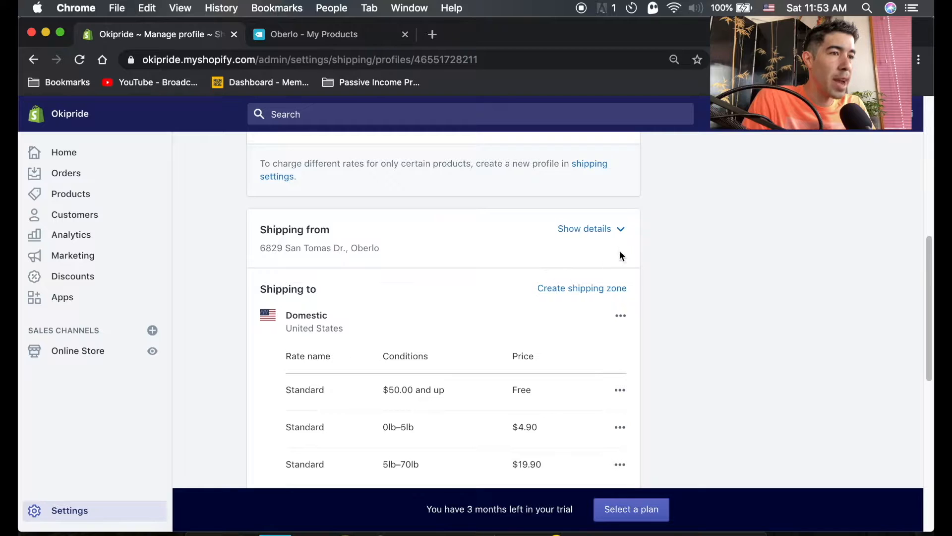
{"action": "scroll", "coordinate": [620, 252], "scroll_direction": "down", "scroll_amount": 5}
{"action": "scroll", "coordinate": [620, 253], "scroll_direction": "up", "scroll_amount": 3}
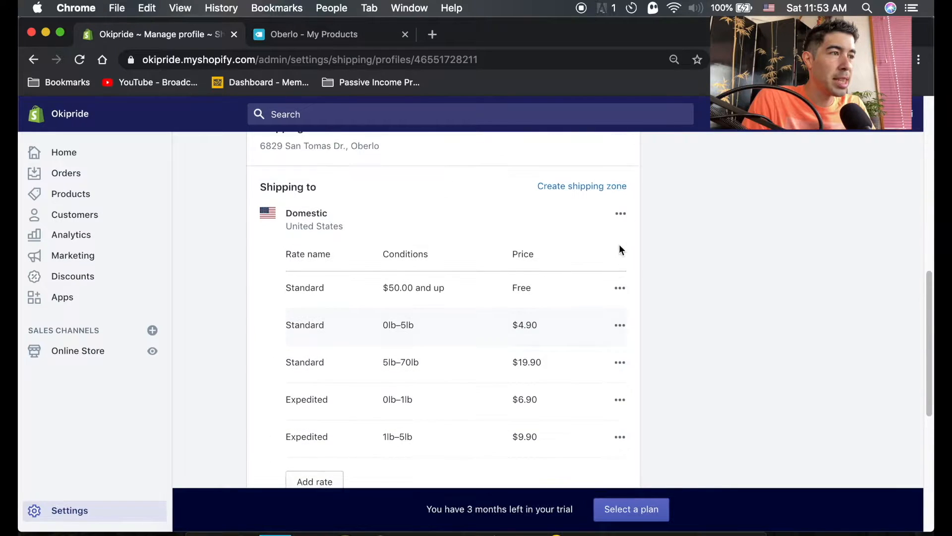
Delete the Domestic and Rest of the World shipping zones from the general profile
{"action": "left_click", "coordinate": [620, 214]}
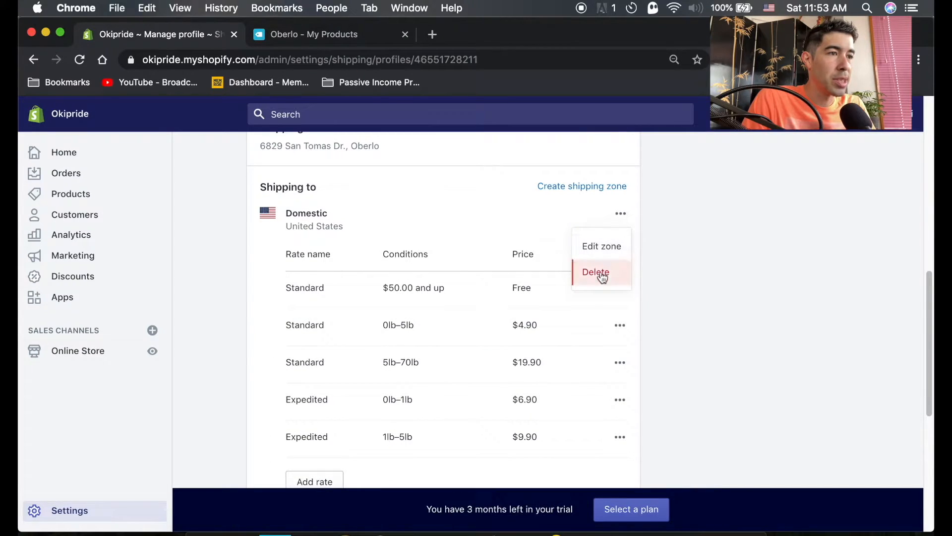
{"action": "left_click", "coordinate": [602, 276]}
{"action": "left_click", "coordinate": [620, 215]}
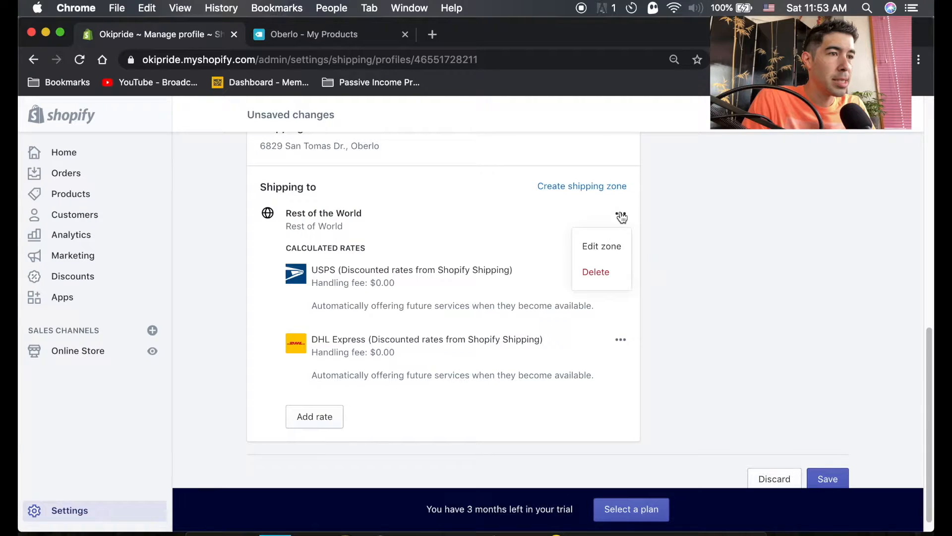
{"action": "left_click", "coordinate": [594, 276]}
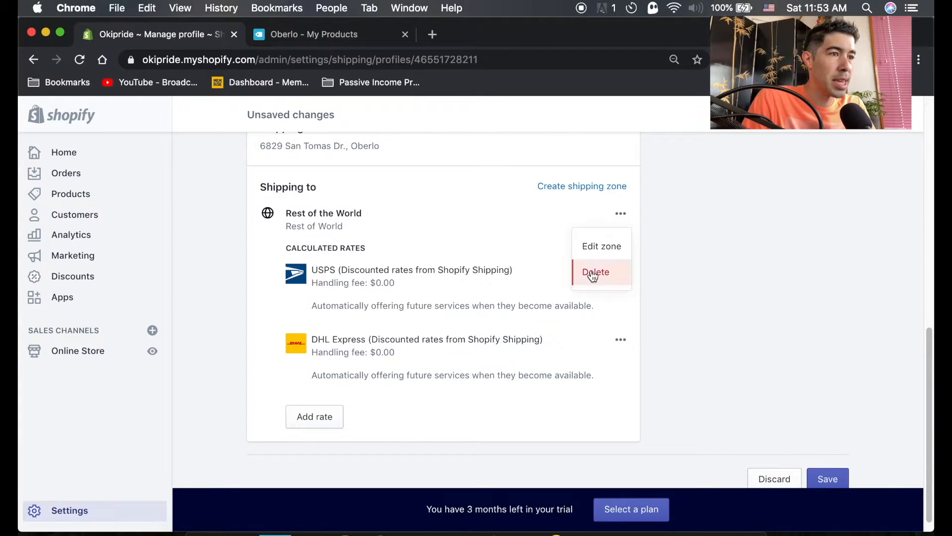
Start a new shipping zone named United States and include the country United States in it
{"action": "scroll", "coordinate": [525, 342], "scroll_direction": "up", "scroll_amount": 1}
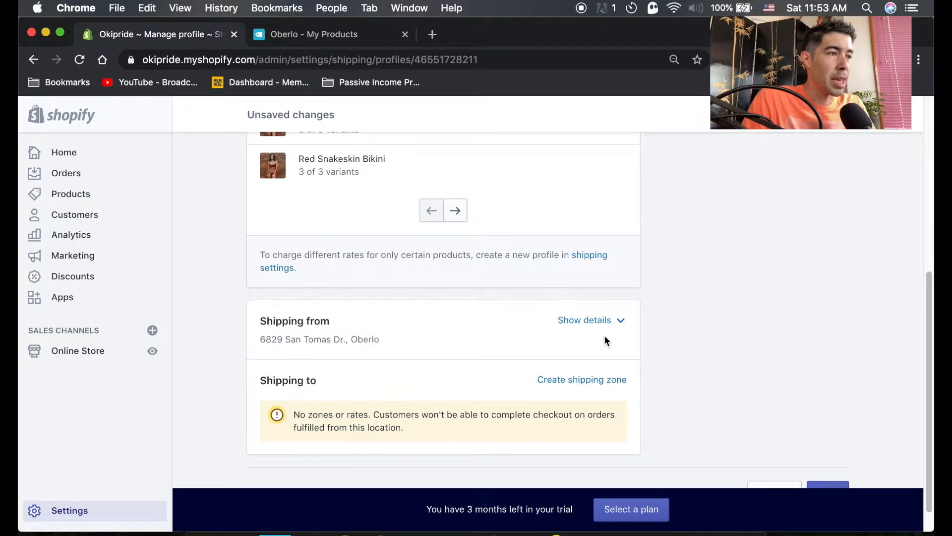
{"action": "scroll", "coordinate": [440, 389], "scroll_direction": "up", "scroll_amount": 5}
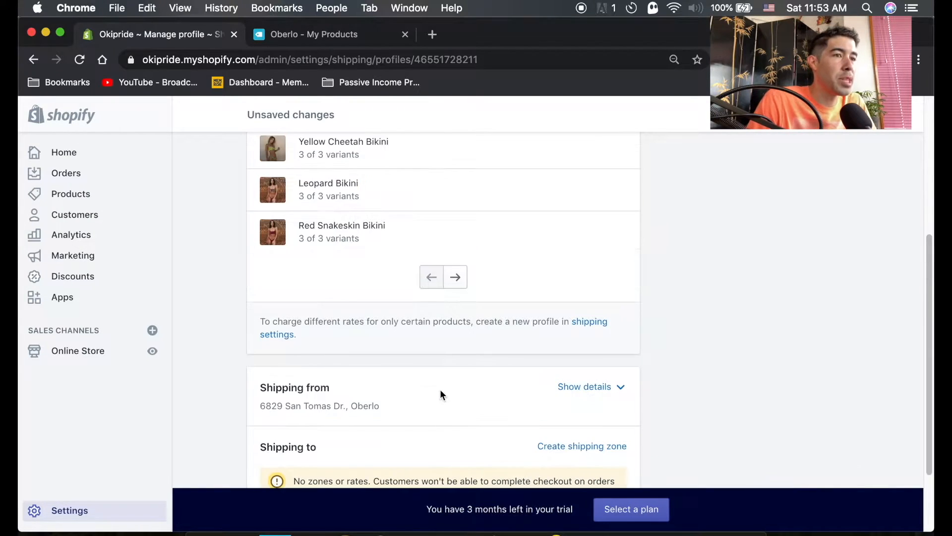
{"action": "scroll", "coordinate": [451, 395], "scroll_direction": "down", "scroll_amount": 5}
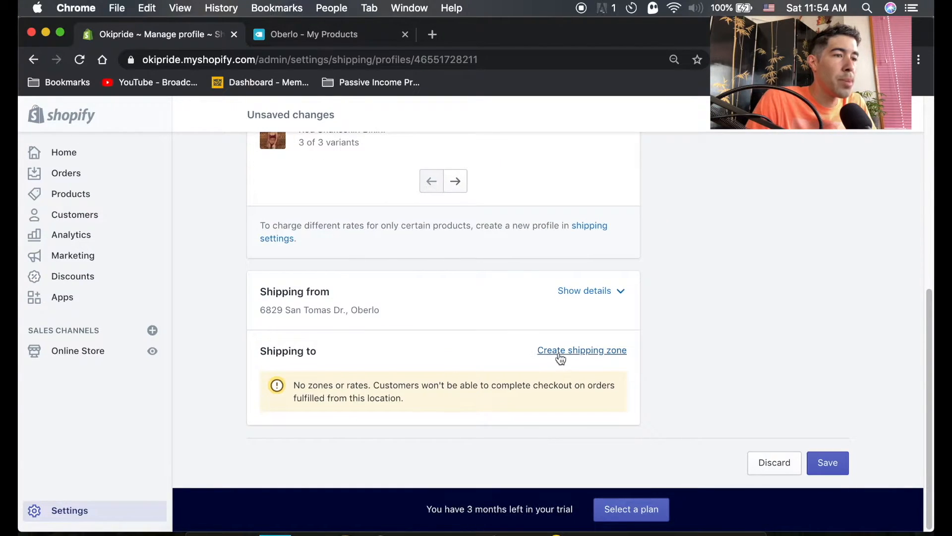
{"action": "left_click", "coordinate": [577, 352]}
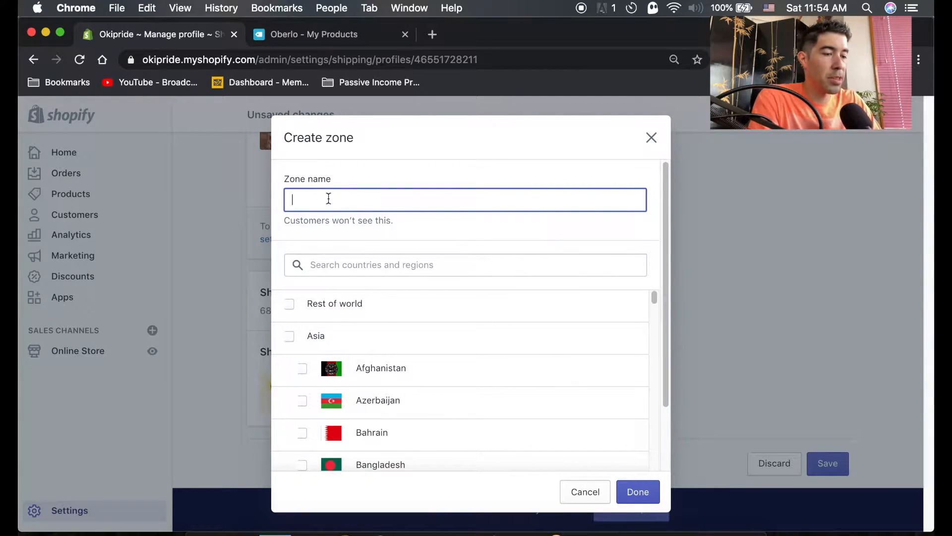
{"action": "type", "text": "Un"}
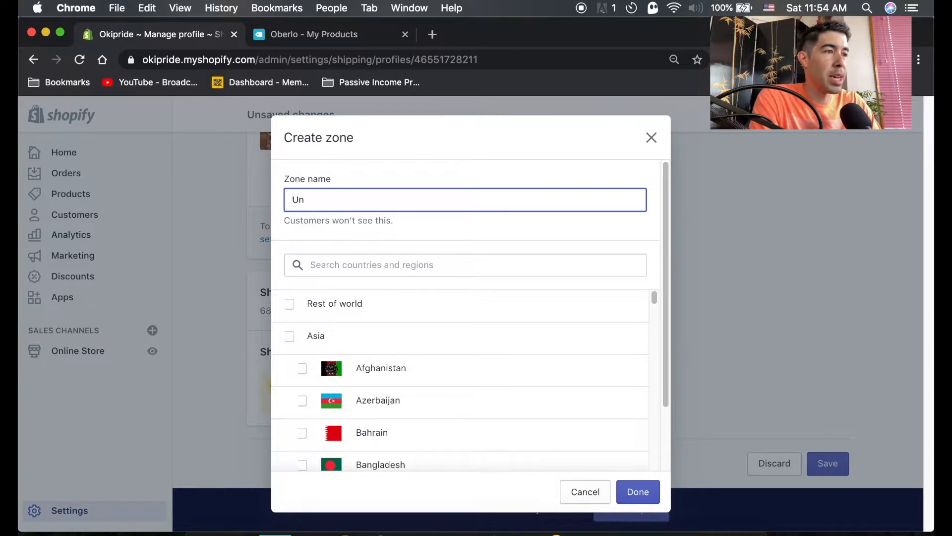
{"action": "type", "text": "ited States"}
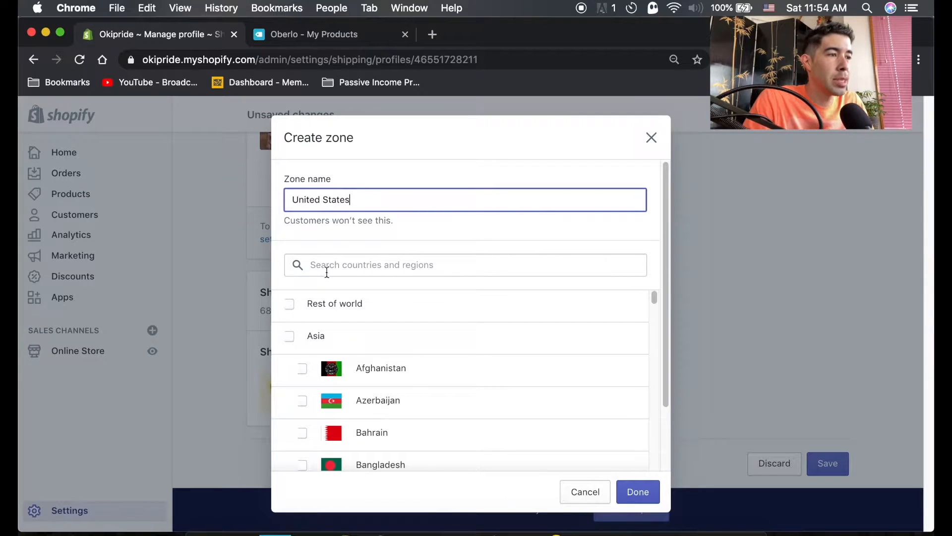
{"action": "left_click", "coordinate": [354, 262]}
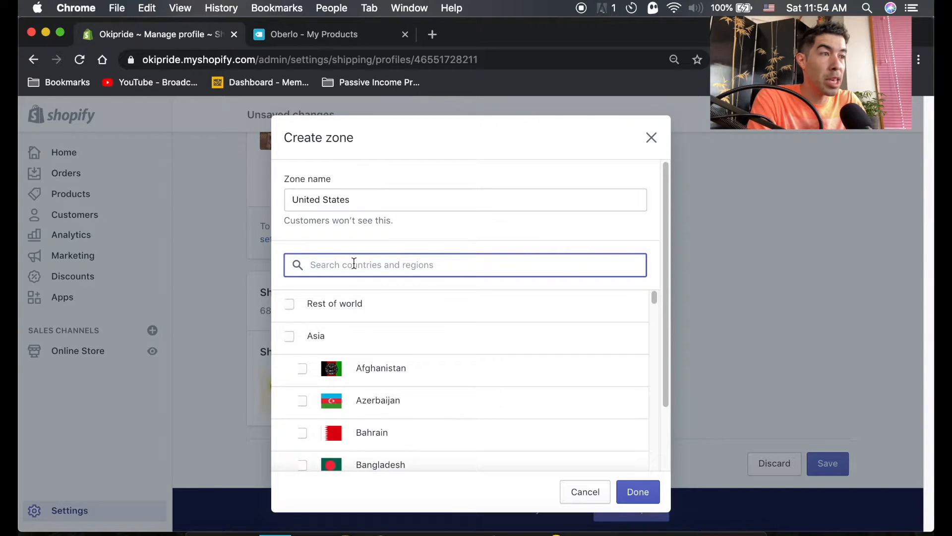
{"action": "type", "text": "united"}
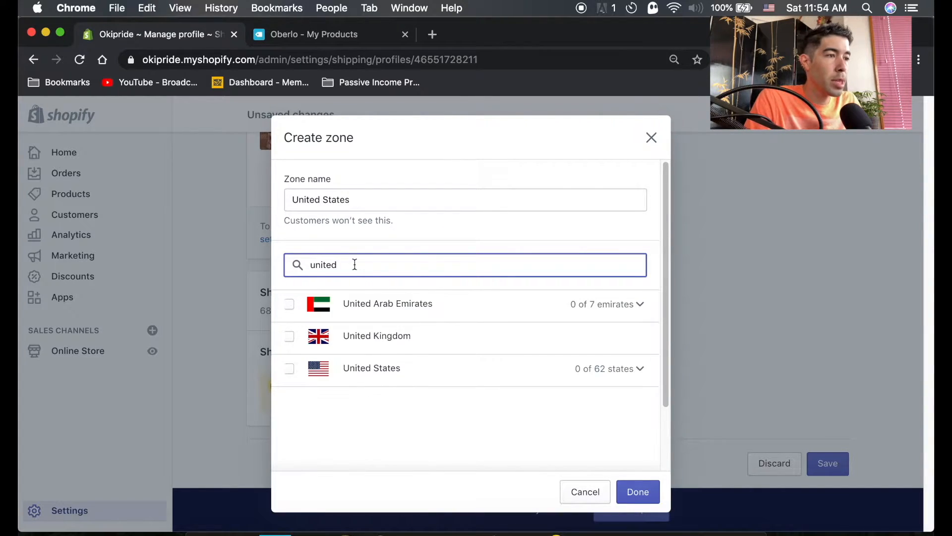
{"action": "left_click", "coordinate": [290, 370]}
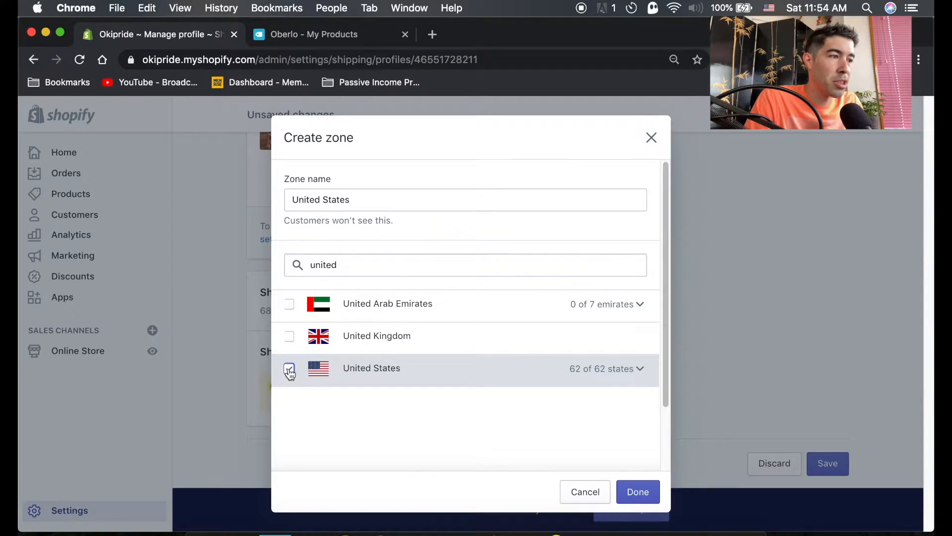
Check the included states under United States and confirm the new shipping zone
{"action": "left_click", "coordinate": [638, 369]}
{"action": "scroll", "coordinate": [372, 392], "scroll_direction": "down", "scroll_amount": 3}
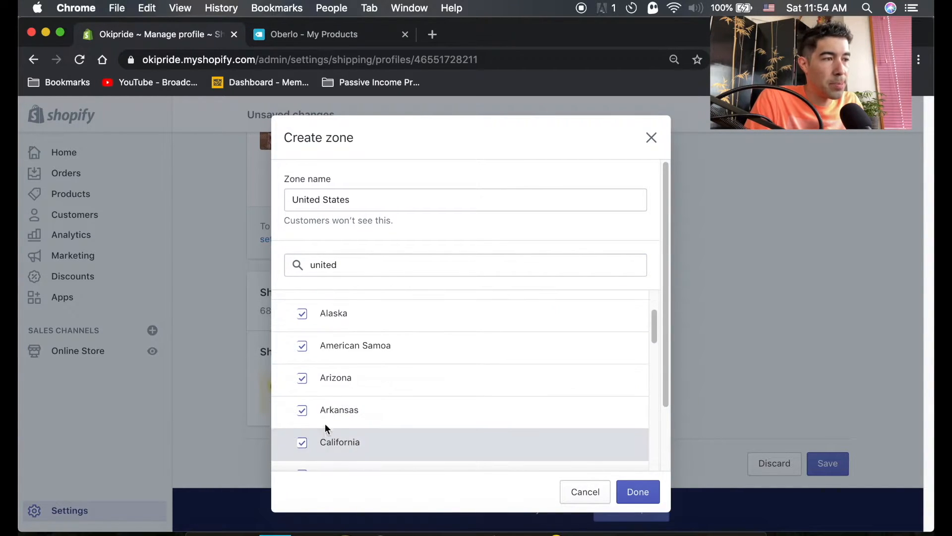
{"action": "scroll", "coordinate": [472, 414], "scroll_direction": "up", "scroll_amount": 3}
{"action": "scroll", "coordinate": [325, 391], "scroll_direction": "down", "scroll_amount": 1}
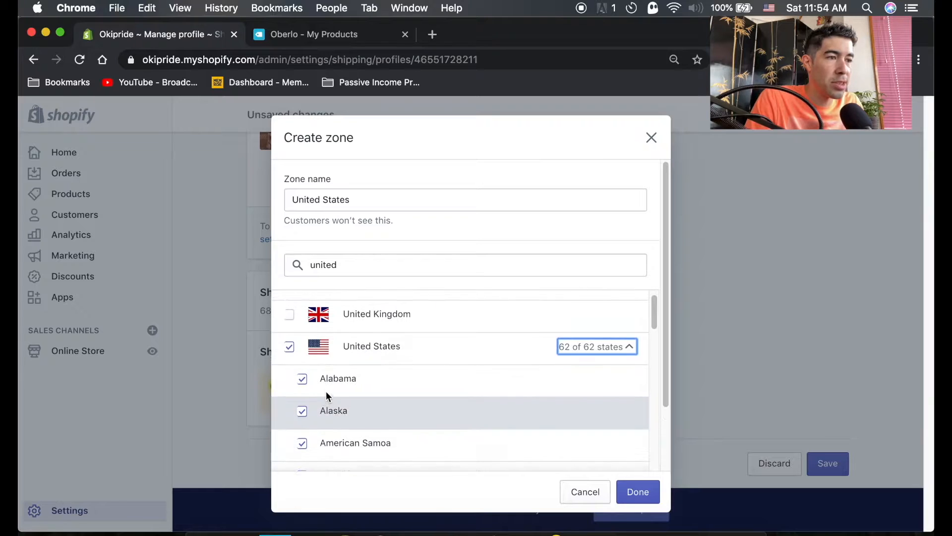
{"action": "scroll", "coordinate": [325, 391], "scroll_direction": "up", "scroll_amount": 2}
{"action": "left_click", "coordinate": [615, 369]}
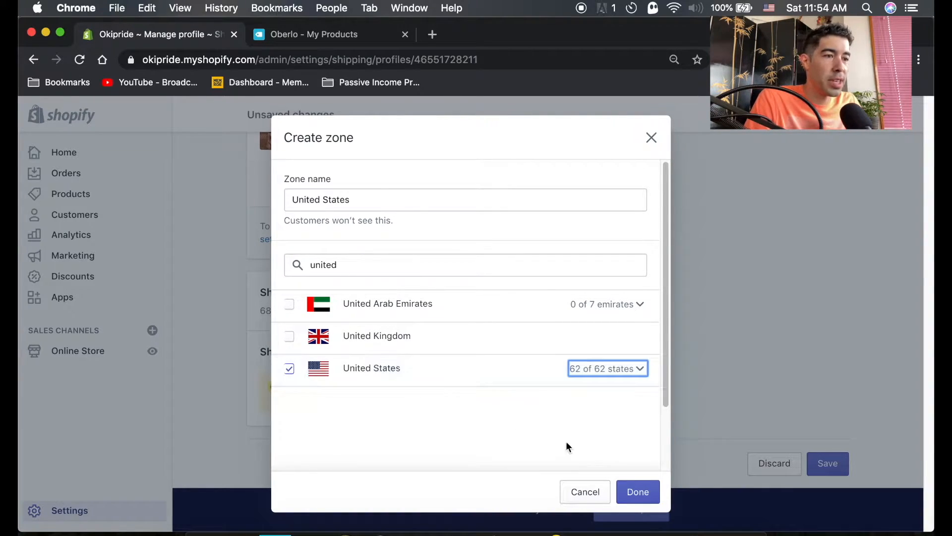
{"action": "left_click", "coordinate": [643, 495]}
Start a rate for the United States zone with an order-price condition and a maximum price of $49.99
{"action": "scroll", "coordinate": [625, 210], "scroll_direction": "down", "scroll_amount": 4}
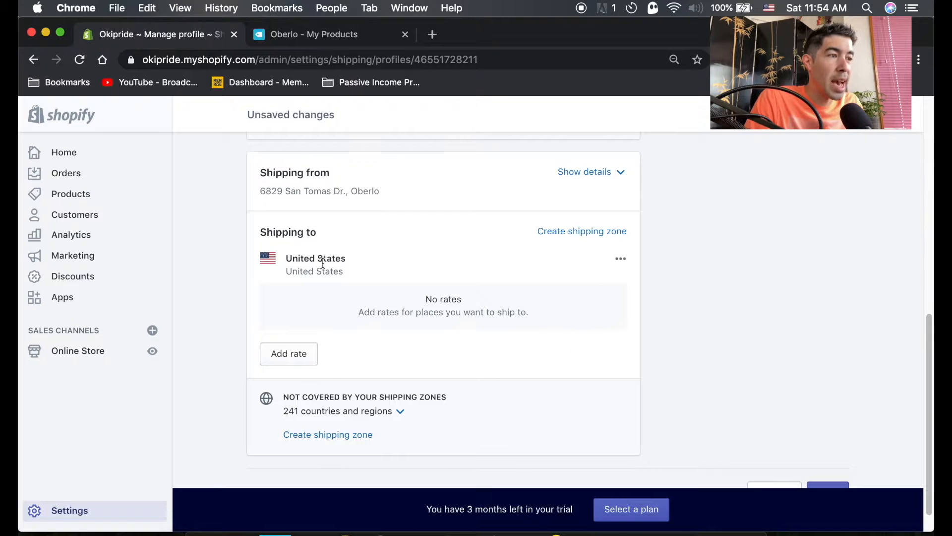
{"action": "left_click", "coordinate": [301, 355]}
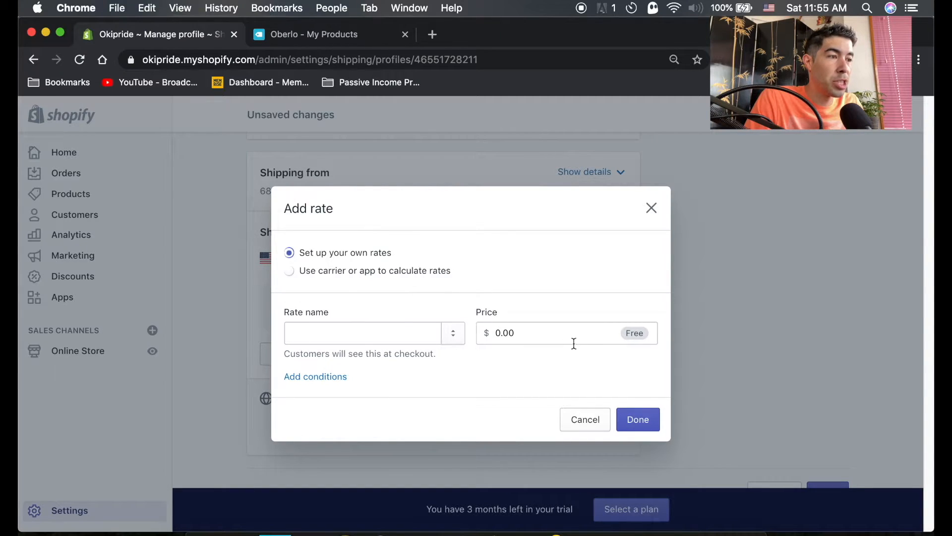
{"action": "left_click", "coordinate": [320, 377]}
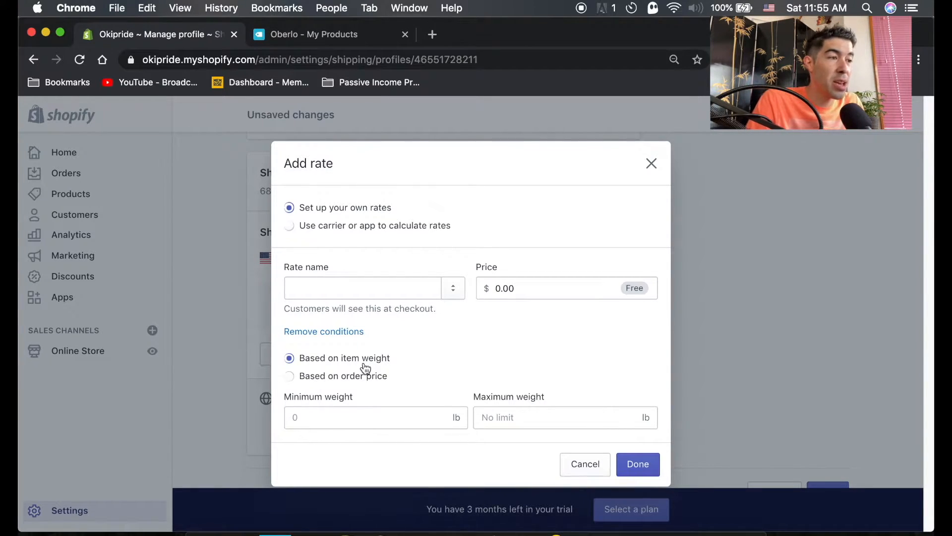
{"action": "left_click", "coordinate": [346, 379]}
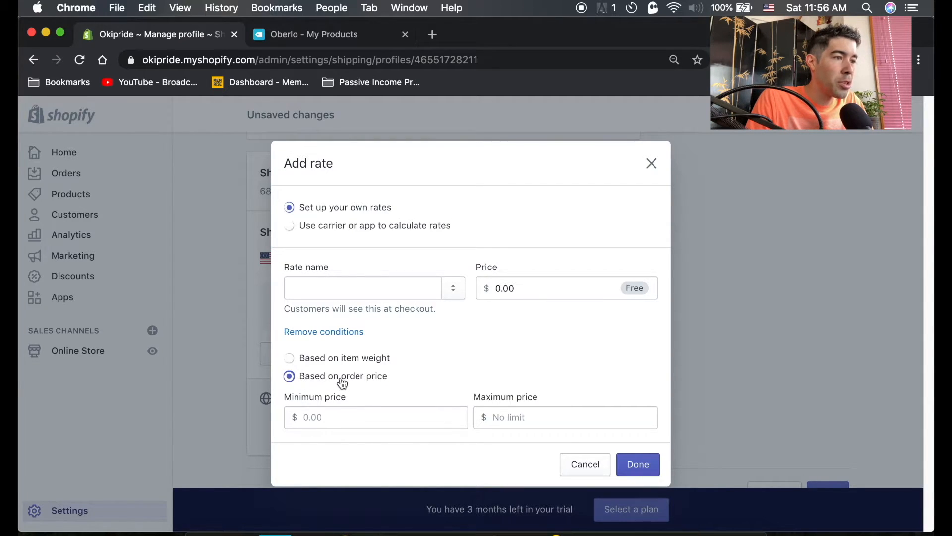
{"action": "left_click", "coordinate": [520, 419]}
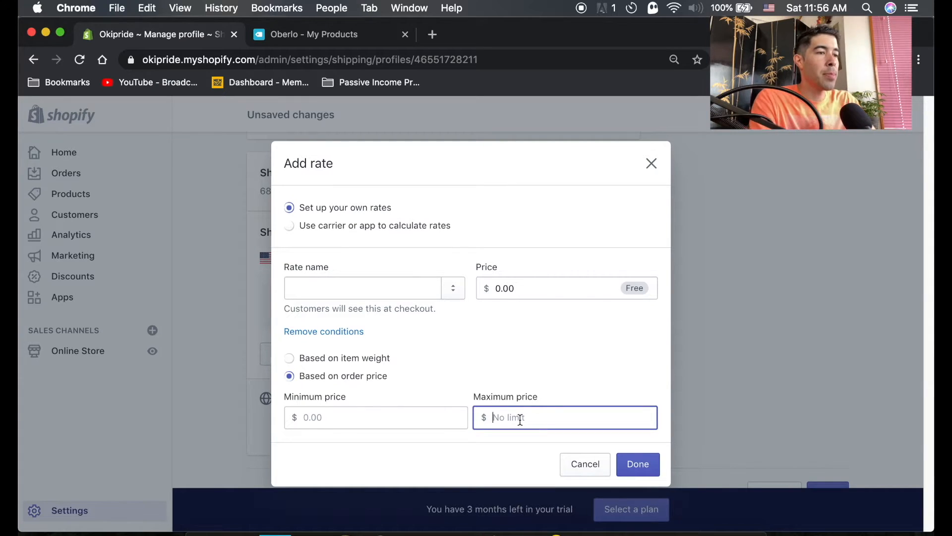
{"action": "type", "text": "49.99"}
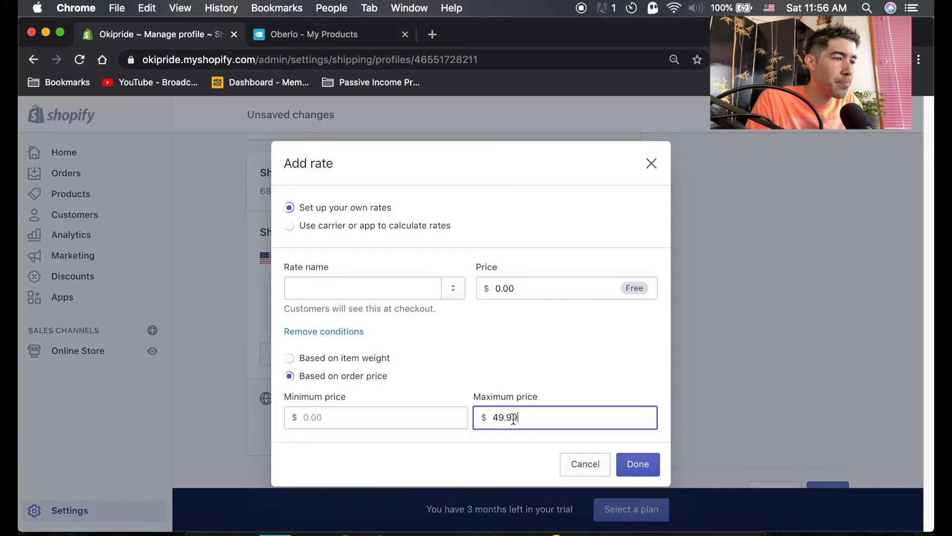
Name the rate Standard Shipping and set its price to $6.95
{"action": "left_click", "coordinate": [371, 289]}
{"action": "type", "text": "Standard"}
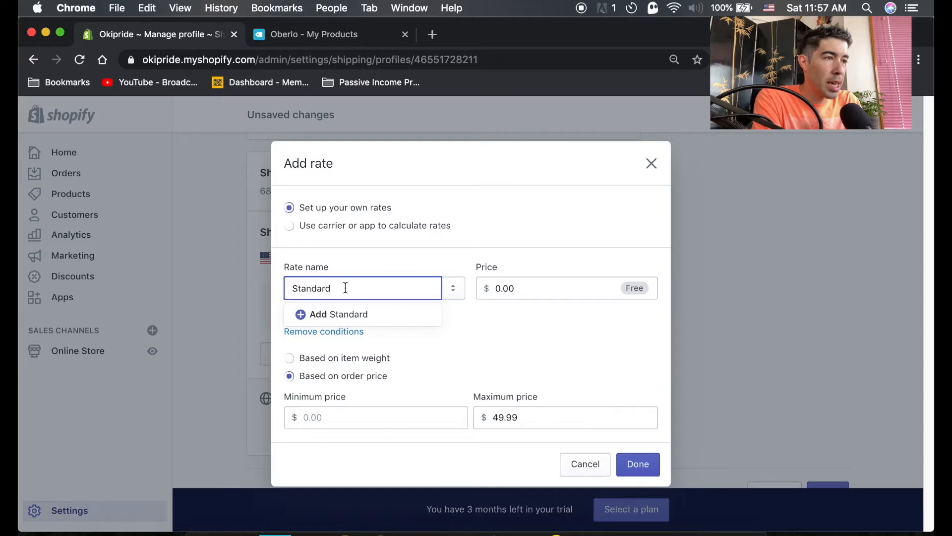
{"action": "type", "text": "Shipping"}
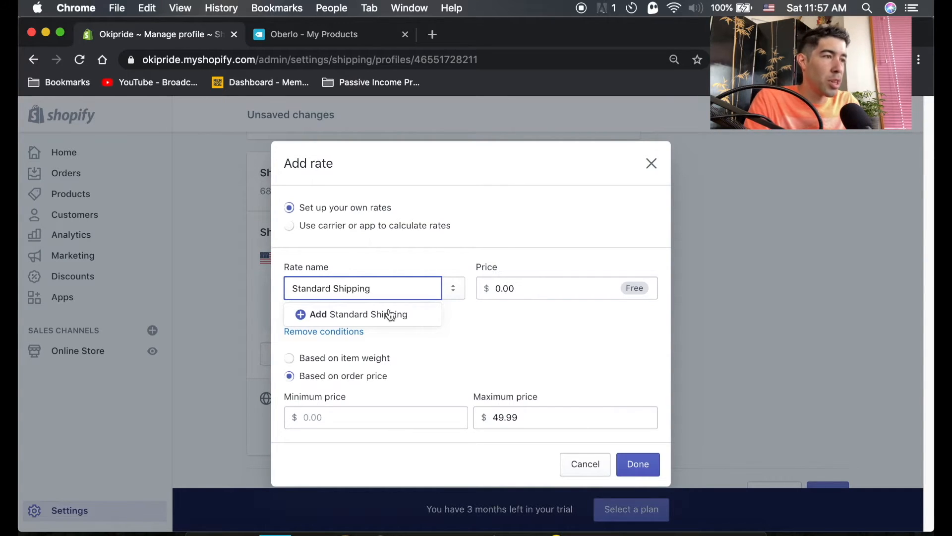
{"action": "left_click", "coordinate": [337, 315]}
{"action": "left_click", "coordinate": [564, 289]}
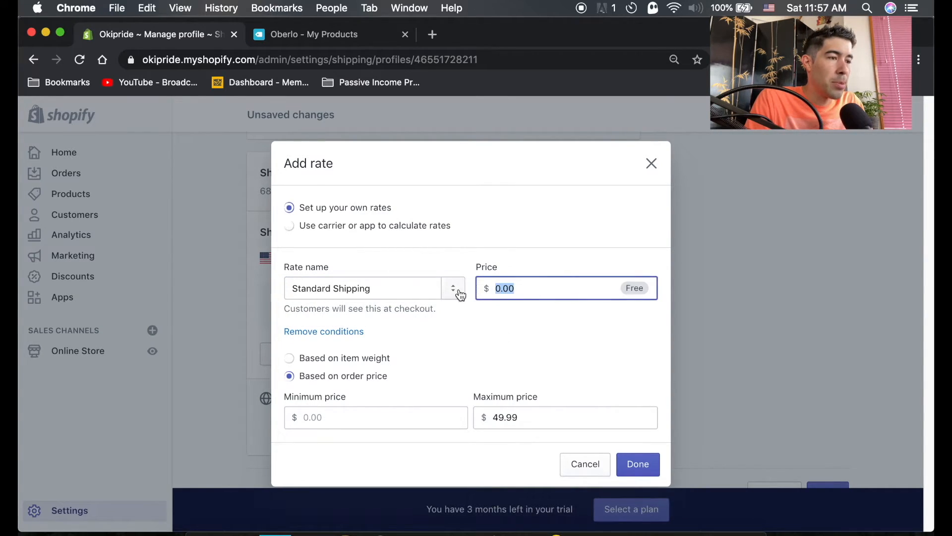
{"action": "type", "text": "6.95"}
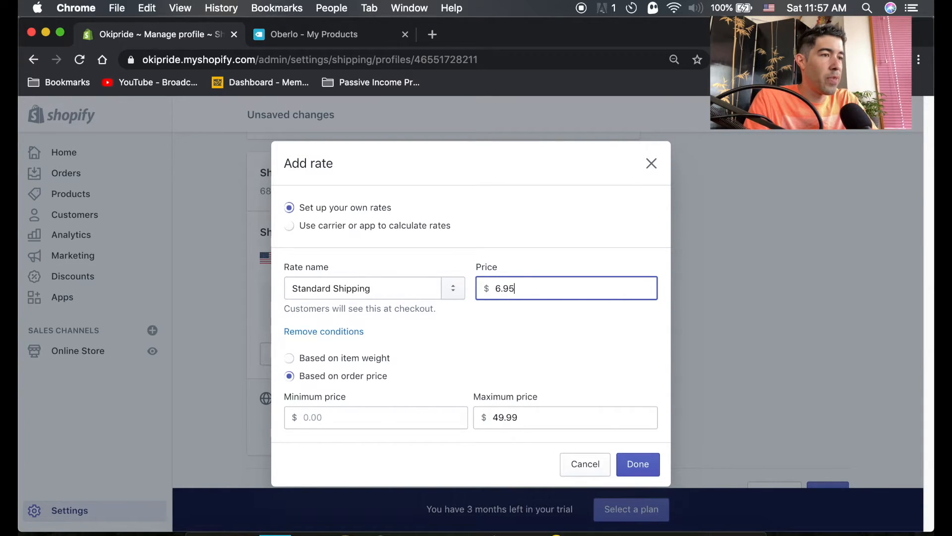
{"action": "left_click", "coordinate": [648, 326]}
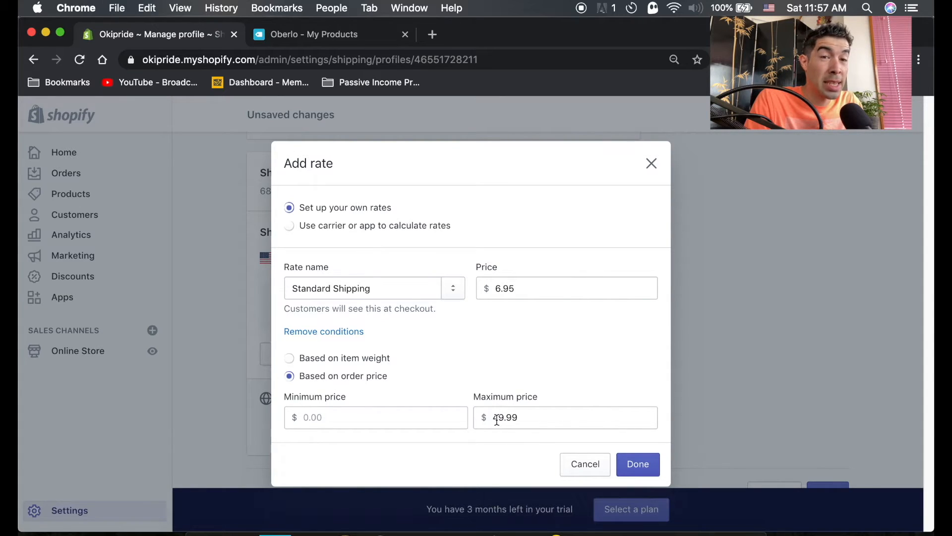
Confirm the Standard Shipping rate so it is added to the United States zone
{"action": "left_click", "coordinate": [540, 294]}
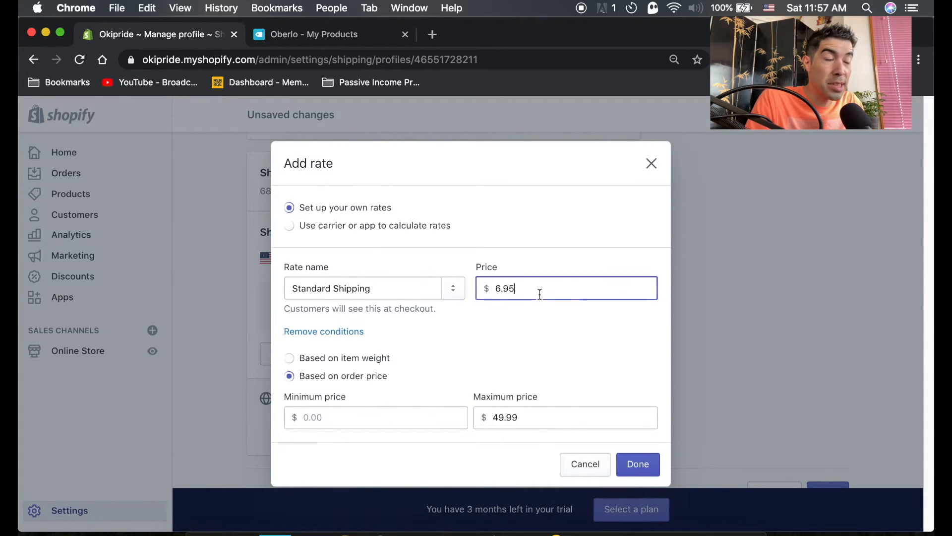
{"action": "left_click_drag", "start_coordinate": [531, 291], "coordinate": [481, 292]}
{"action": "left_click", "coordinate": [546, 290]}
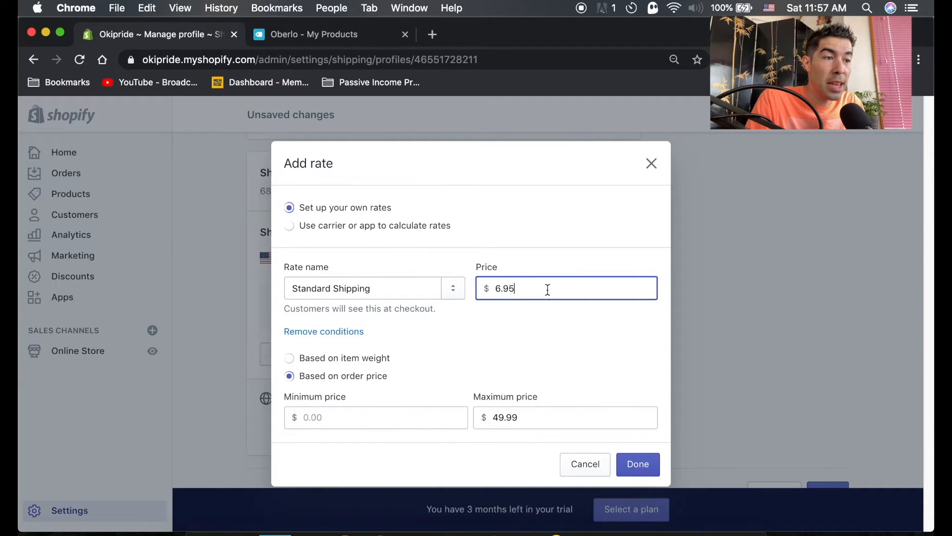
{"action": "left_click", "coordinate": [638, 464]}
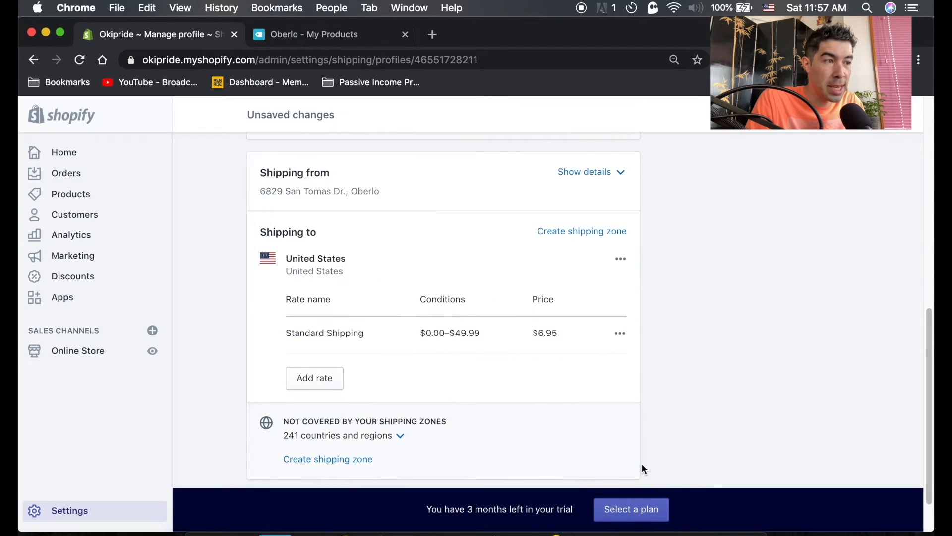
Start another rate for the United States zone and name it Free Shipping (Orders Over $50)
{"action": "left_click", "coordinate": [316, 379]}
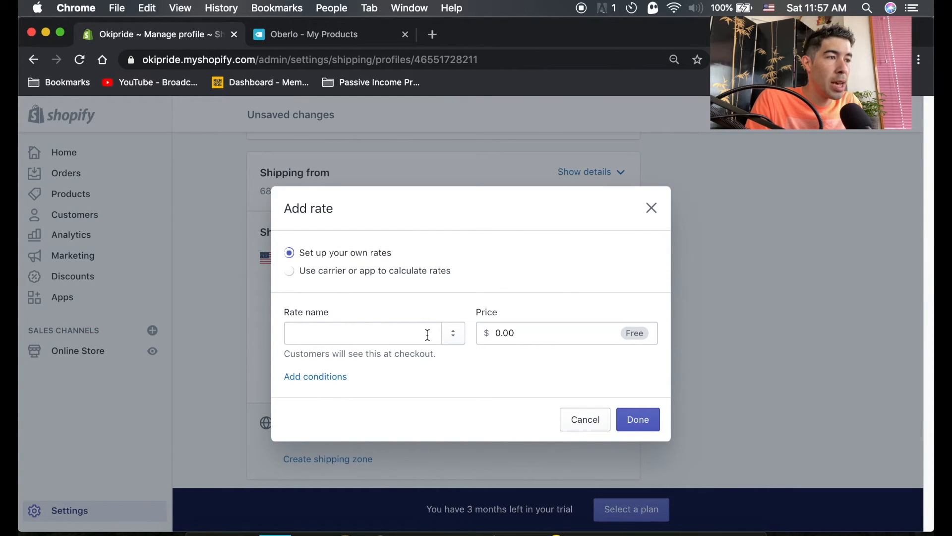
{"action": "left_click", "coordinate": [427, 336]}
{"action": "type", "text": "Fre"}
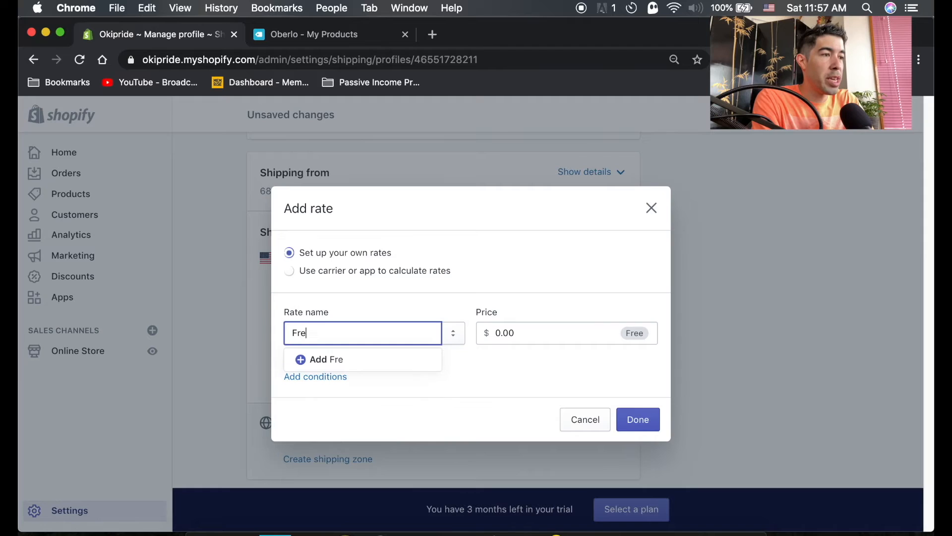
{"action": "type", "text": "e Shipping Over"}
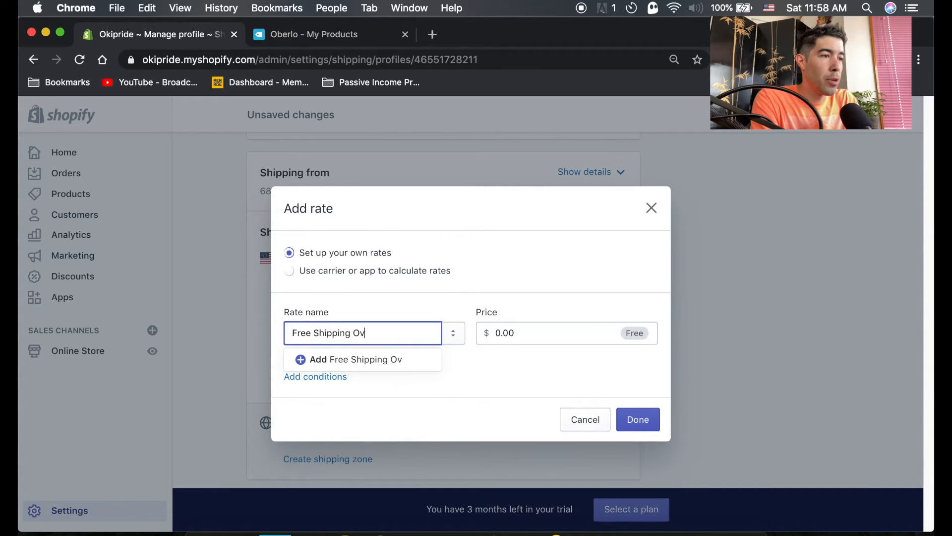
{"action": "key", "text": "BackSpace"}
{"action": "key", "text": "BackSpace"}
{"action": "key", "text": "BackSpace"}
{"action": "key", "text": "BackSpace"}
{"action": "key", "text": "BackSpace"}
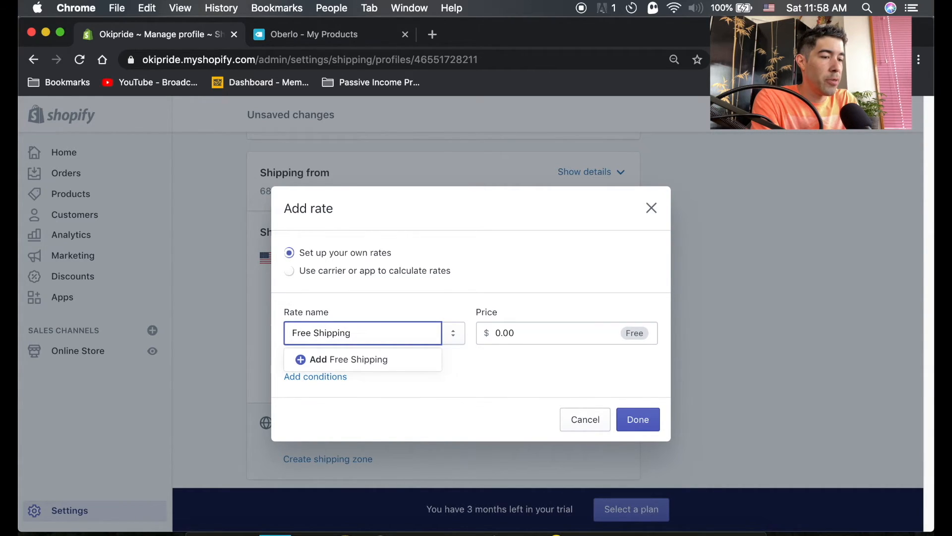
{"action": "type", "text": "(O"}
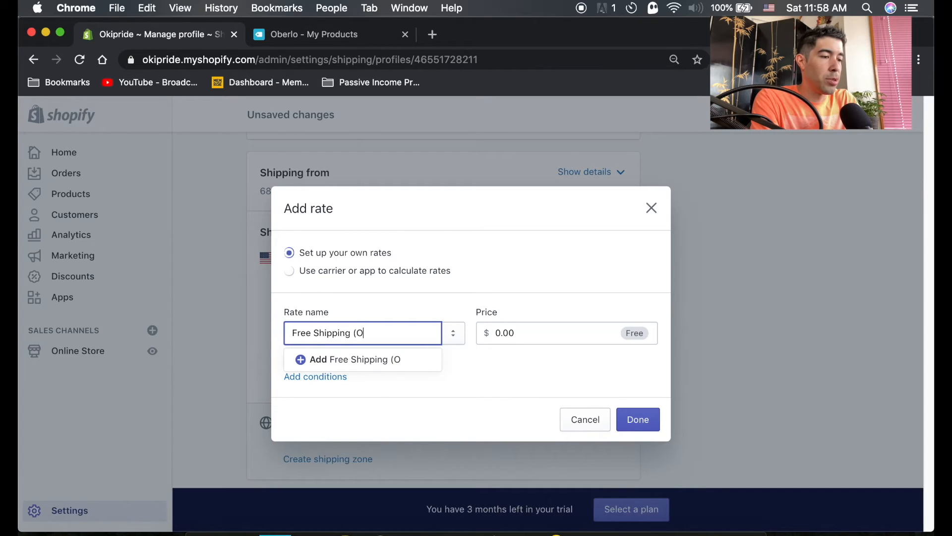
{"action": "type", "text": "rders Ove"}
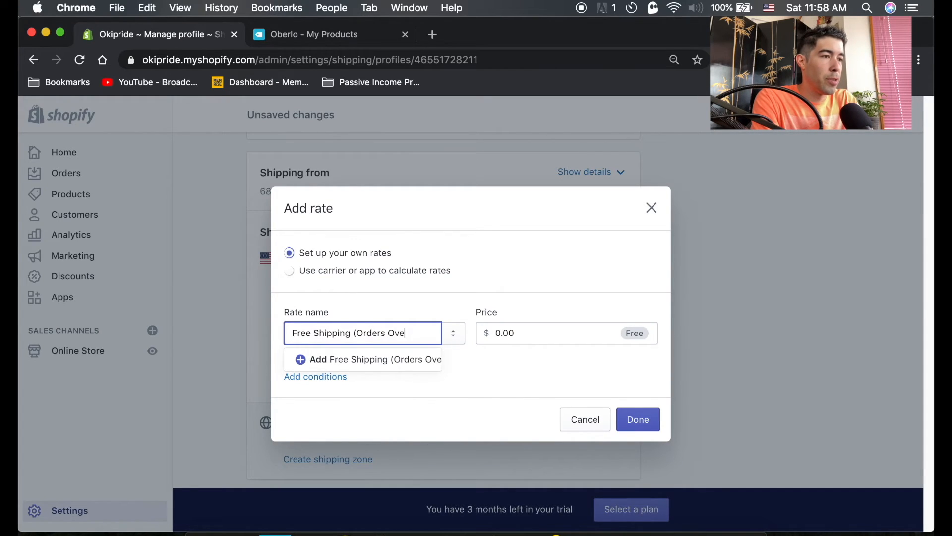
{"action": "type", "text": "r $50"}
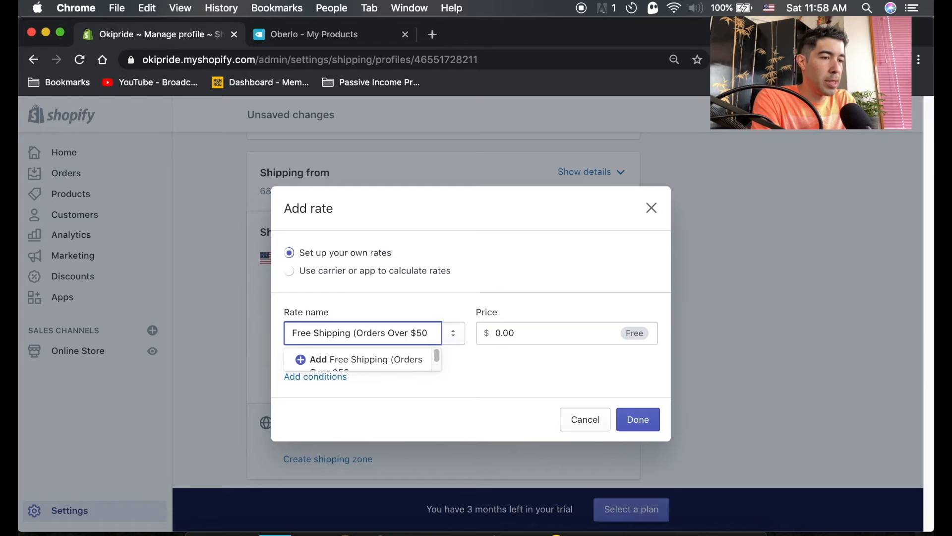
{"action": "type", "text": ")"}
{"action": "left_click", "coordinate": [377, 360]}
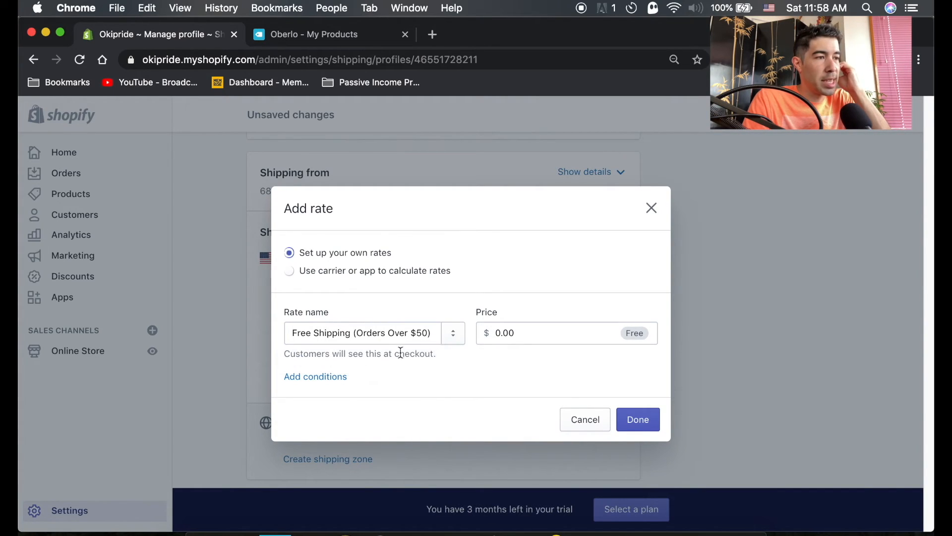
Give the free shipping rate an order-price condition with a $50.00 minimum, confirm it and save the shipping profile
{"action": "left_click", "coordinate": [293, 378]}
{"action": "left_click", "coordinate": [314, 382]}
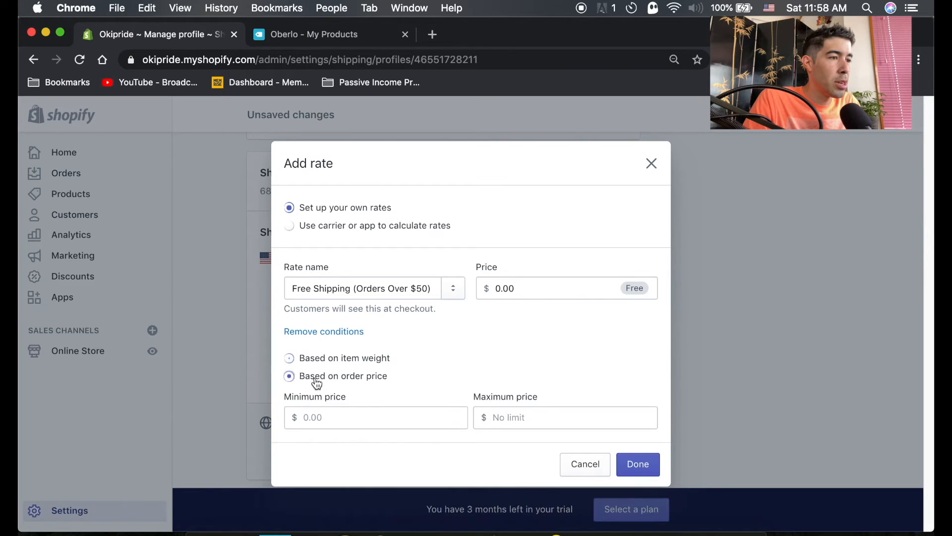
{"action": "left_click", "coordinate": [361, 419]}
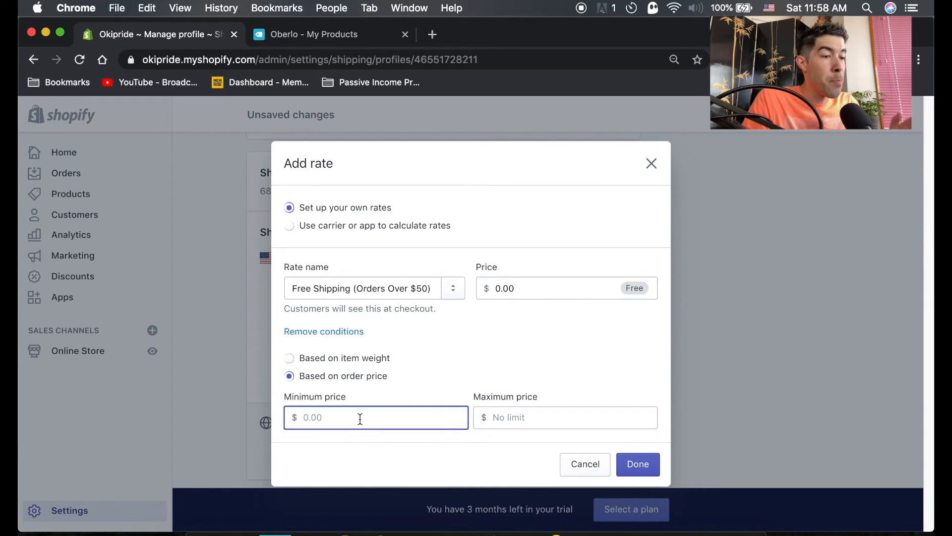
{"action": "type", "text": "50"}
{"action": "left_click", "coordinate": [393, 451]}
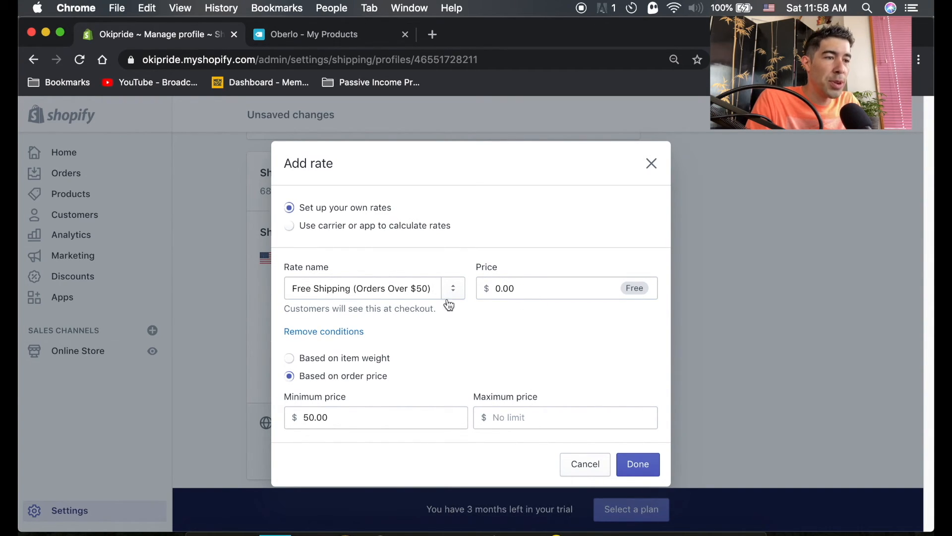
{"action": "left_click", "coordinate": [642, 466]}
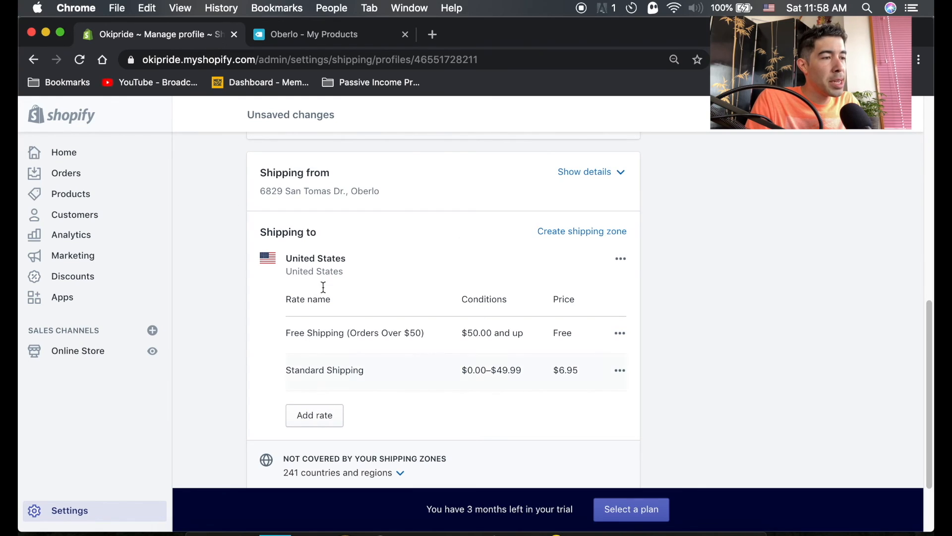
{"action": "scroll", "coordinate": [357, 413], "scroll_direction": "down", "scroll_amount": 1}
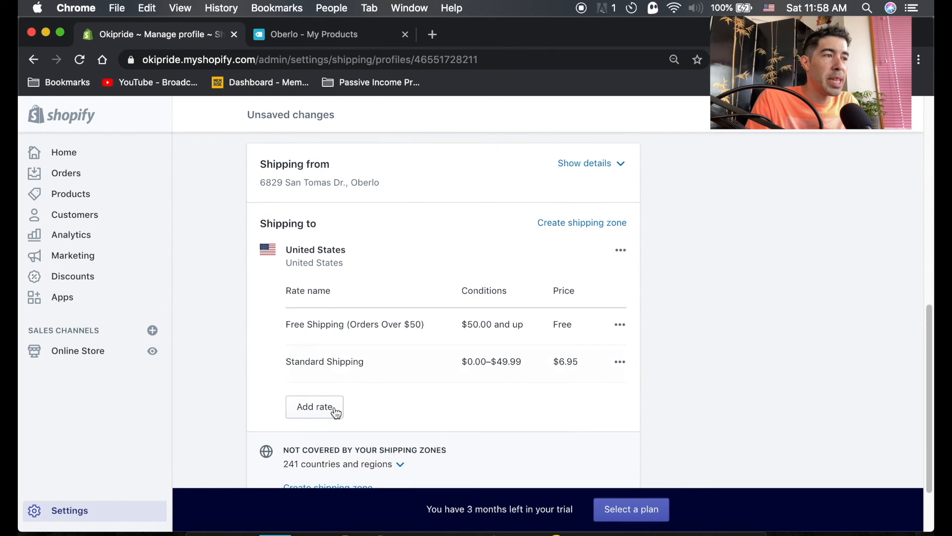
{"action": "left_click", "coordinate": [832, 114]}
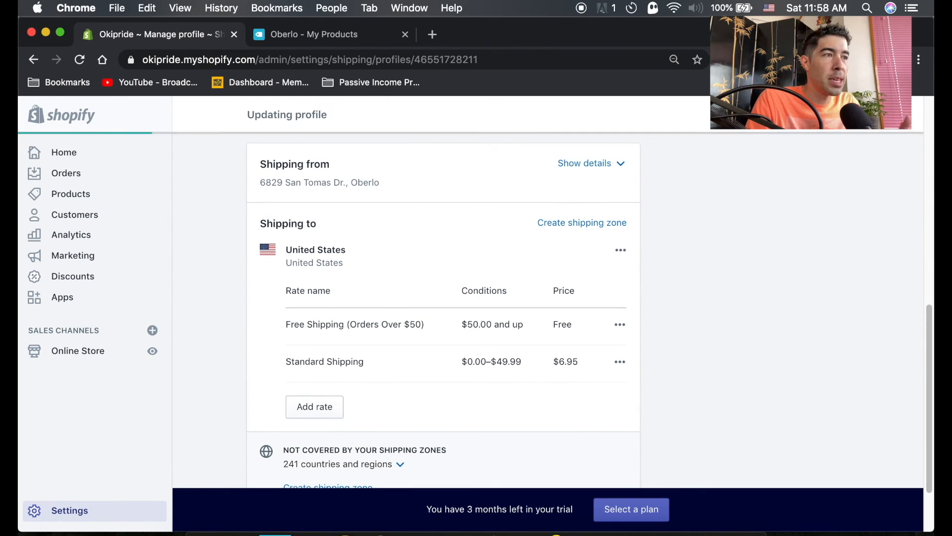